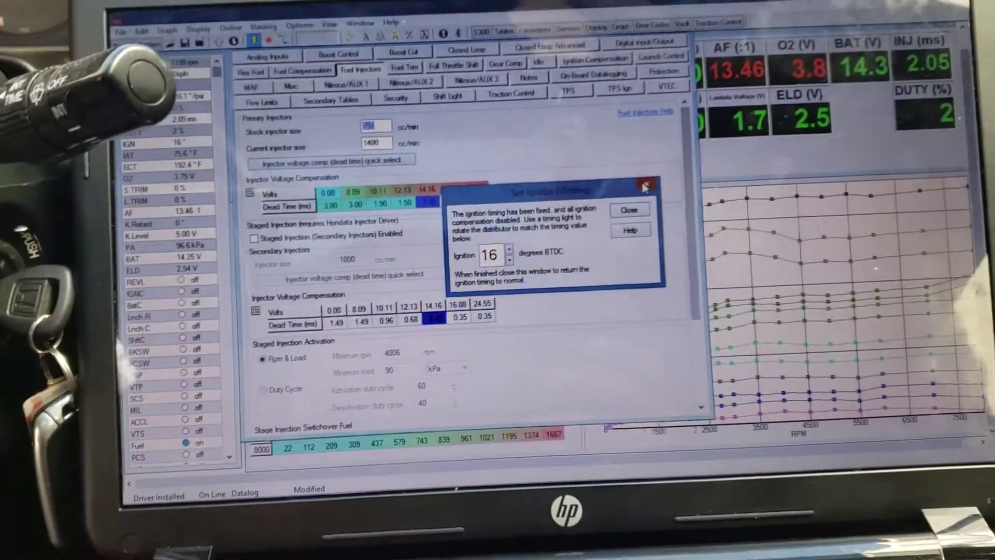
Step: Close the Set Ignition Timing dialog and bring the live gauge window forward
left_click(492, 258)
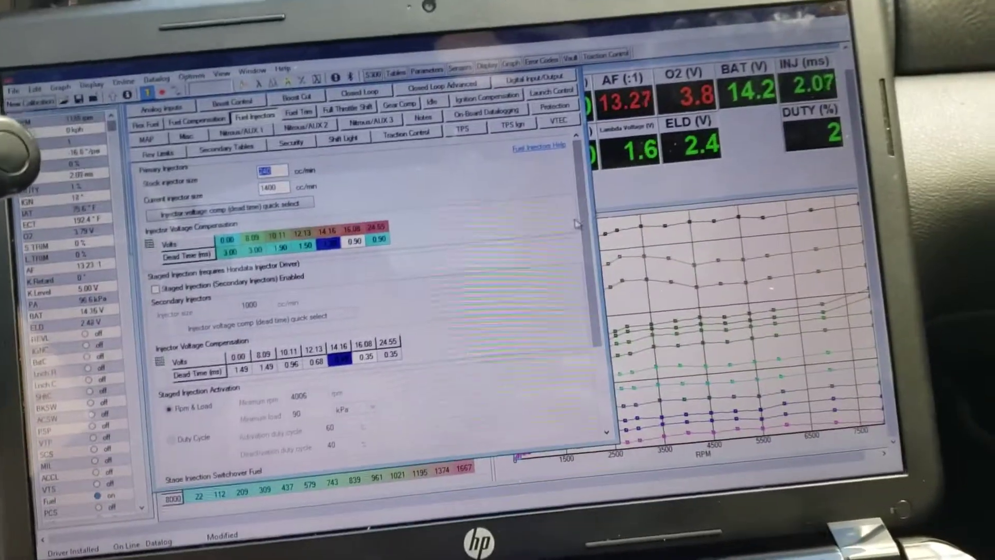
left_click(639, 188)
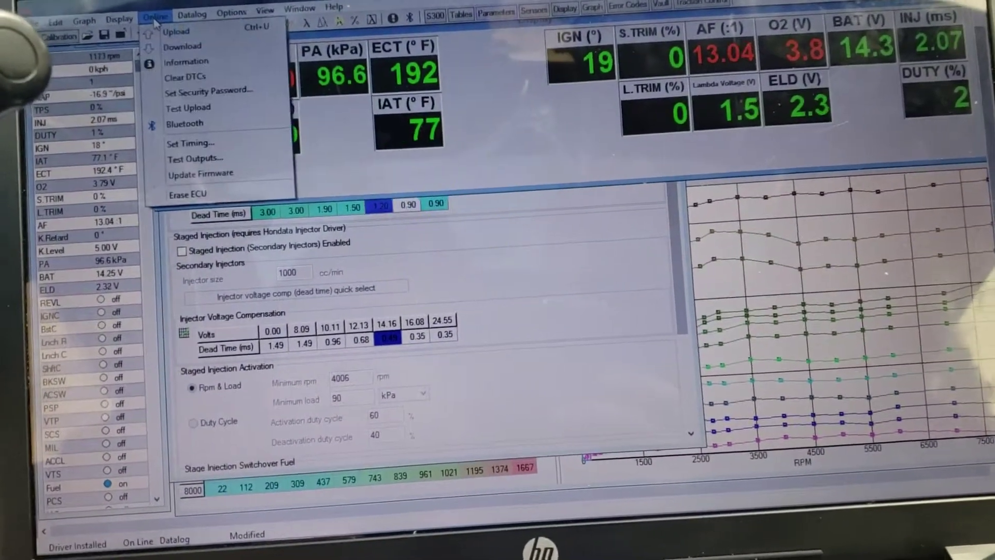
Step: Reopen Set Ignition Timing and raise the locked timing from 15 to 16 degrees BTDC
left_click(200, 117)
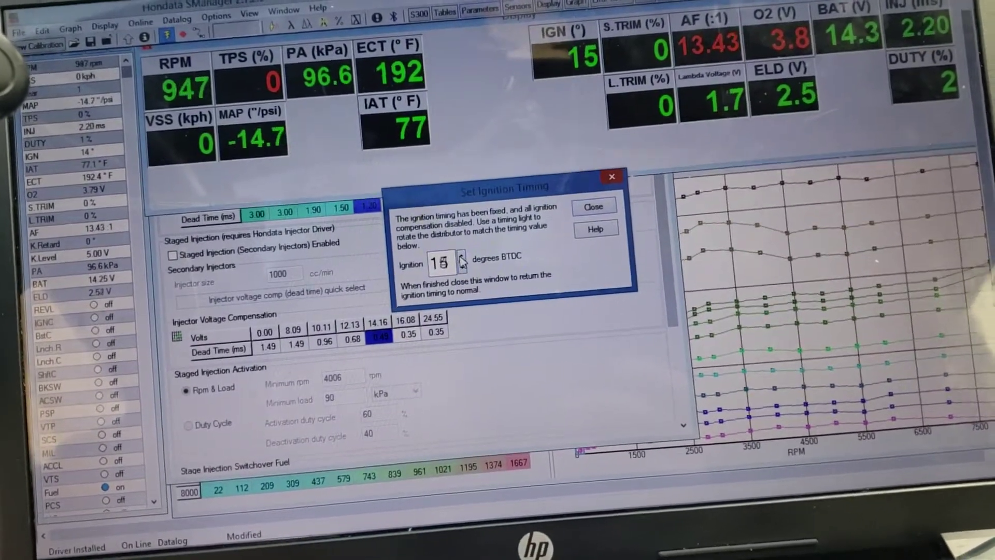
left_click(462, 257)
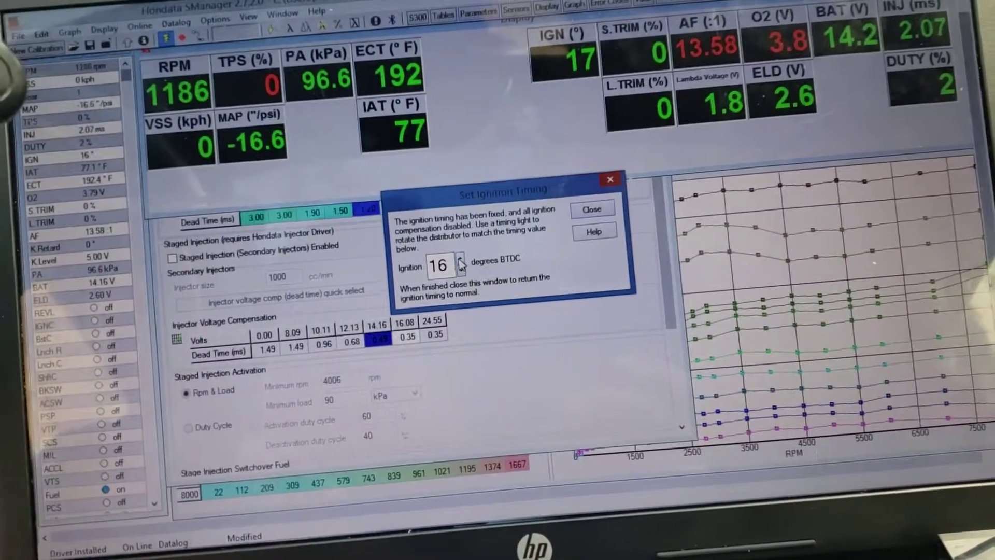